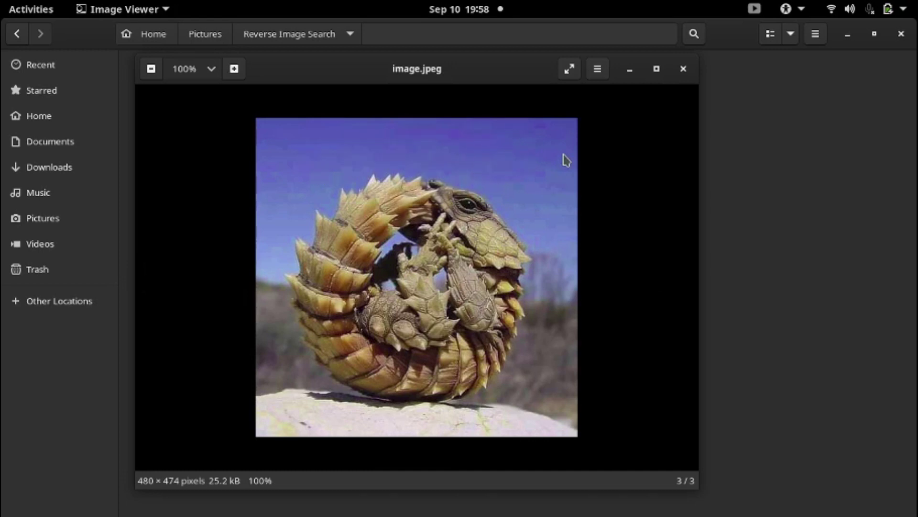
- Reverse-search image.jpeg in Google Images by uploading it from disk
mouse_move(561, 178)
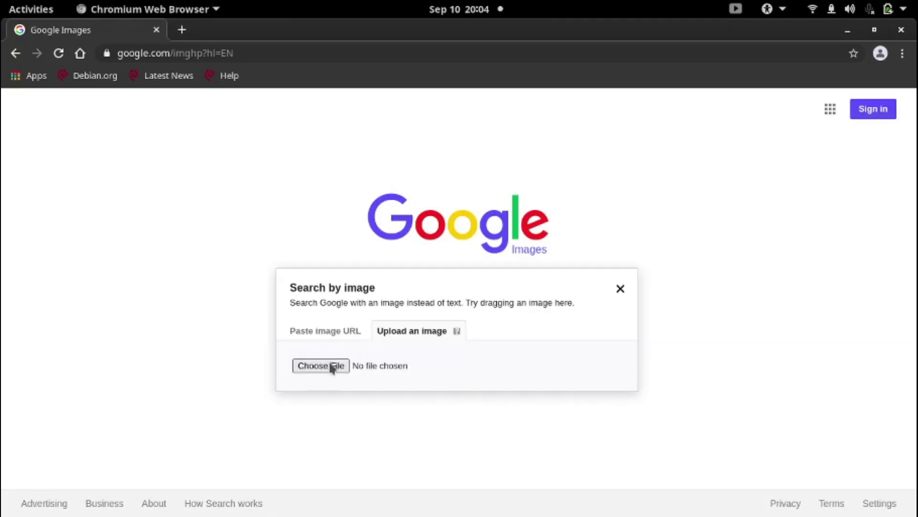
click(561, 285)
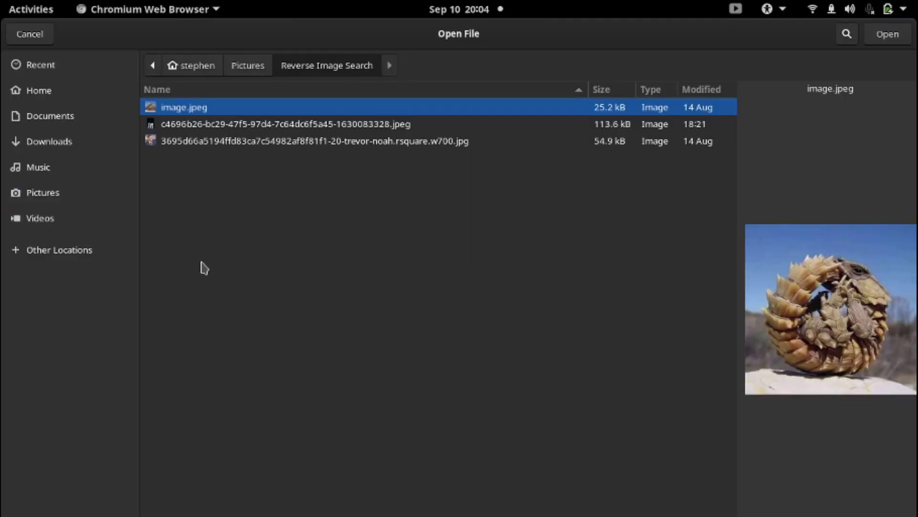
click(886, 35)
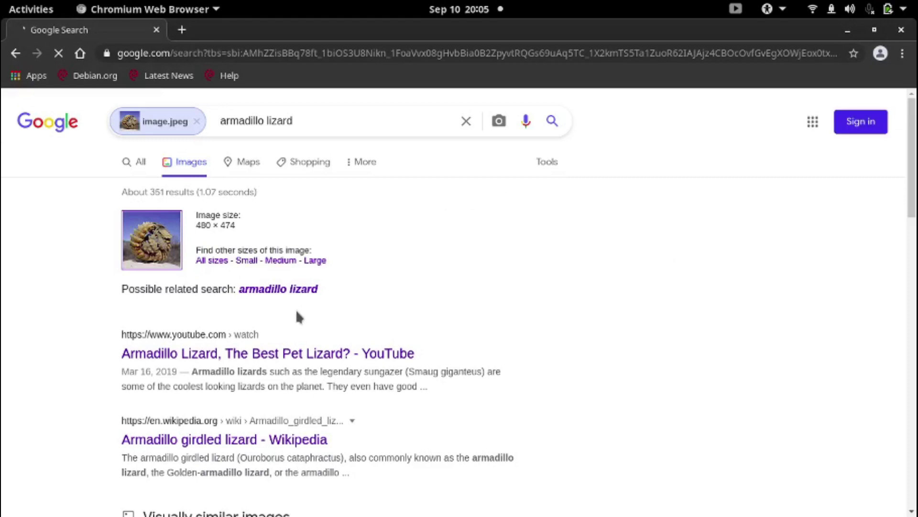
- Skim the armadillo lizard matches and open the Armadillo girdled lizard Wikipedia article
drag(268, 371, 188, 369)
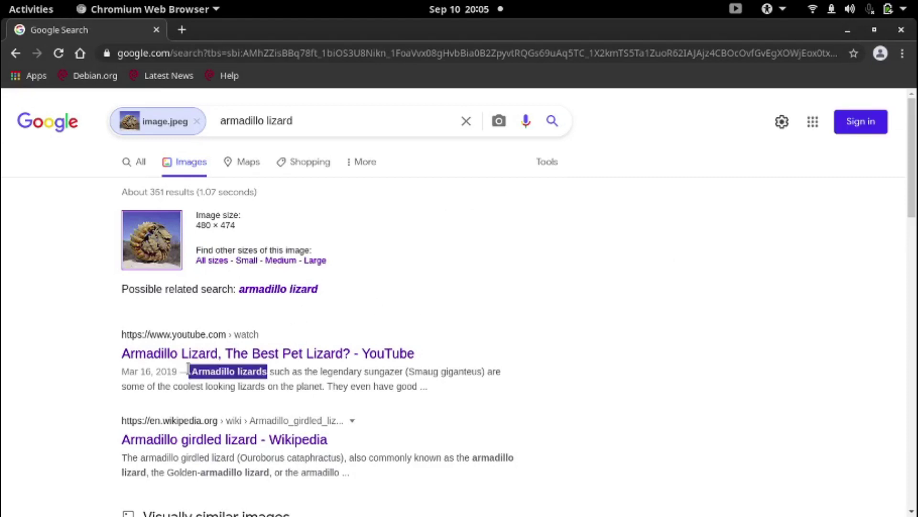
click(685, 334)
scroll(684, 334, down, 8)
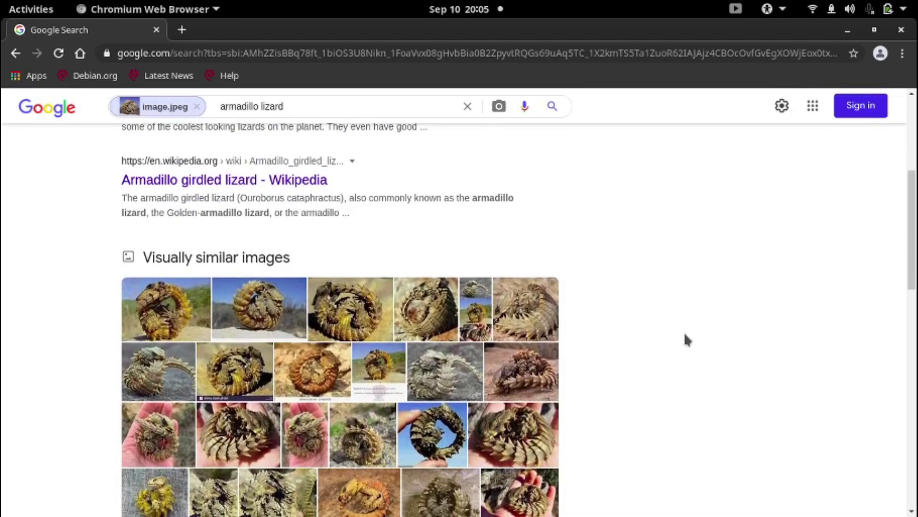
scroll(685, 335, up, 10)
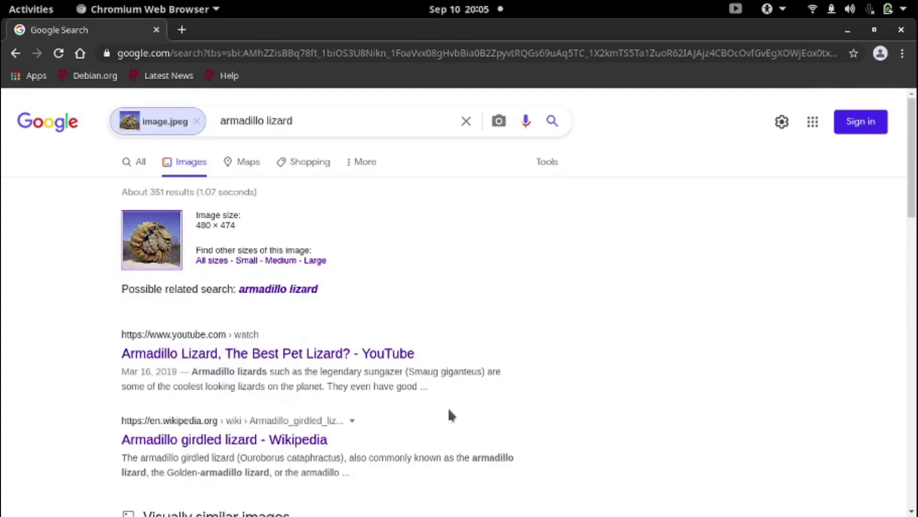
scroll(448, 407, down, 2)
click(237, 387)
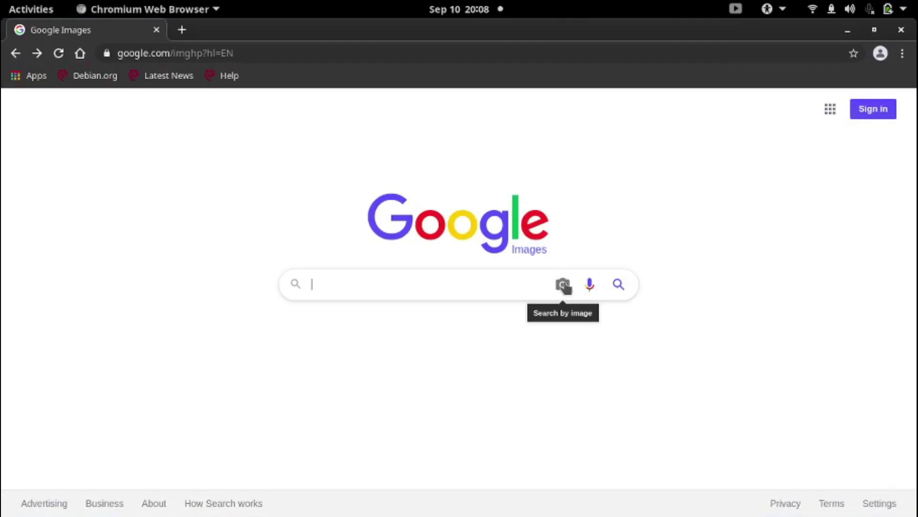
- Reverse-search the man's portrait photo in Google Images by uploading it from disk
click(564, 282)
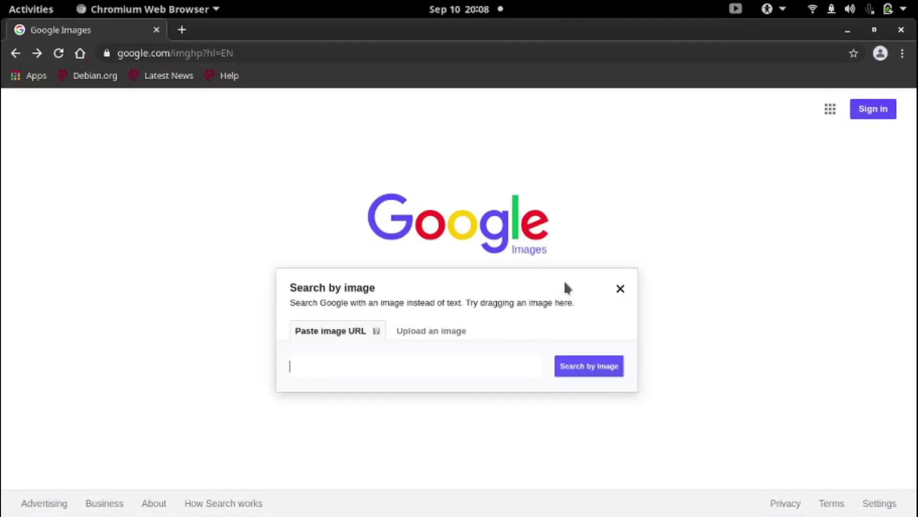
click(431, 332)
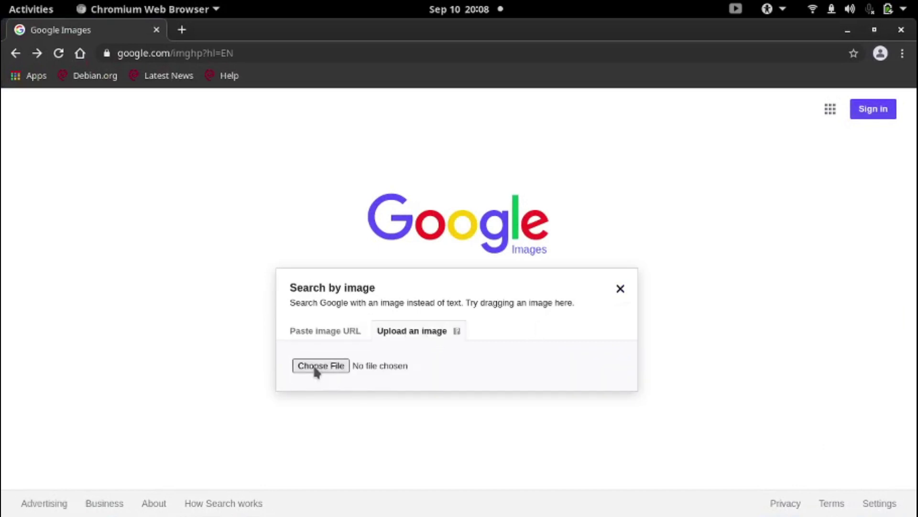
click(315, 367)
click(267, 143)
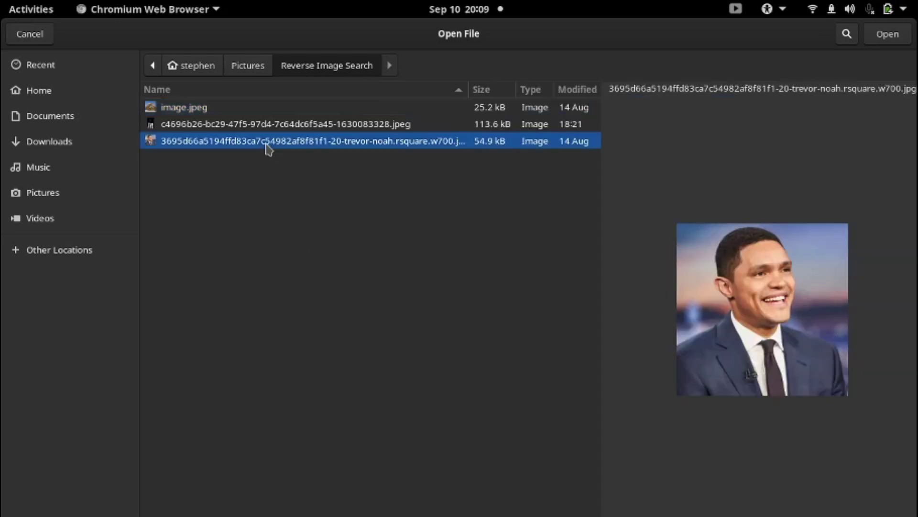
click(889, 34)
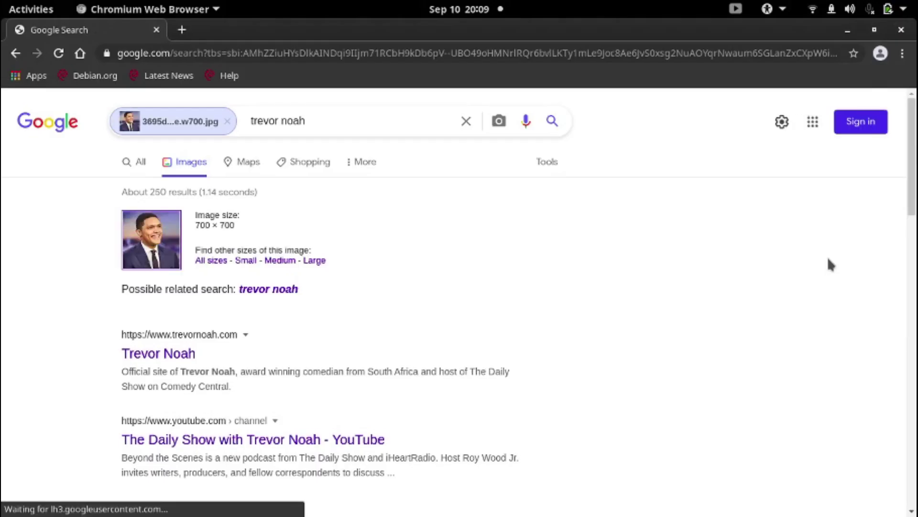
- Browse the full set of visually similar images, then return to the search-by-image results
scroll(554, 343, down, 7)
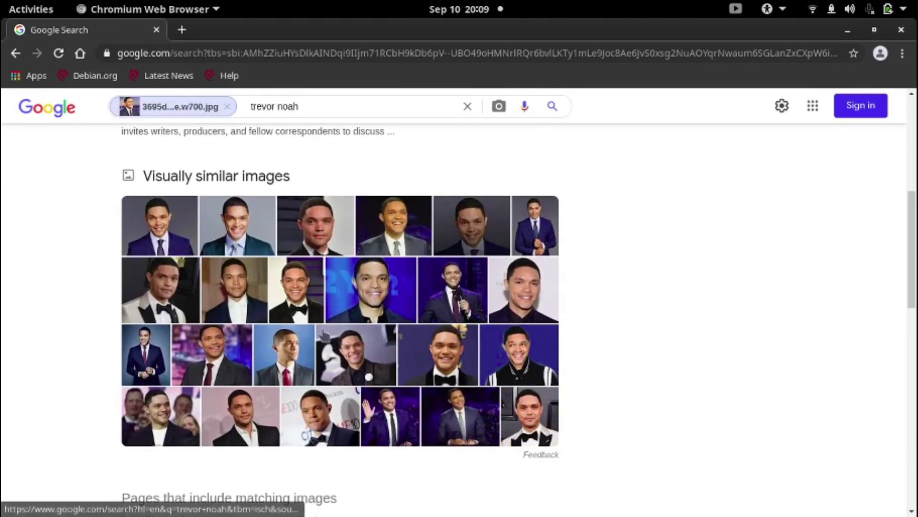
click(172, 243)
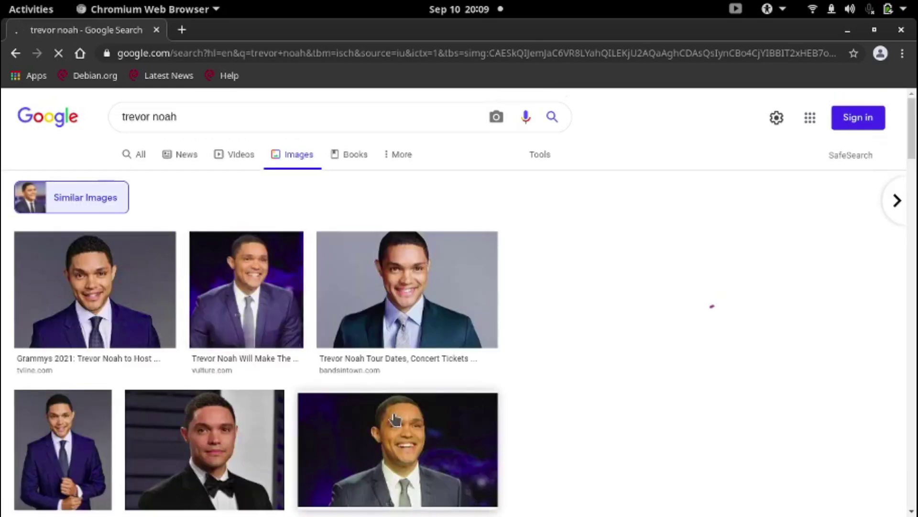
scroll(386, 410, down, 3)
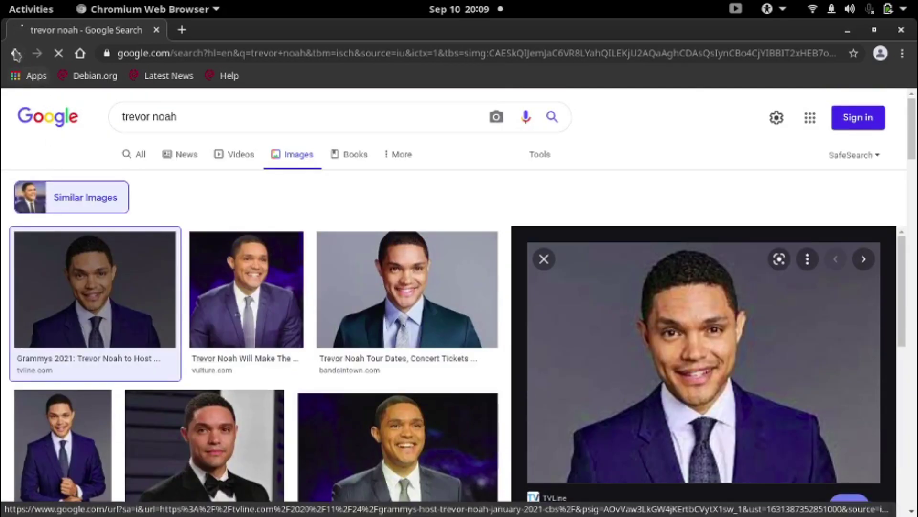
click(16, 54)
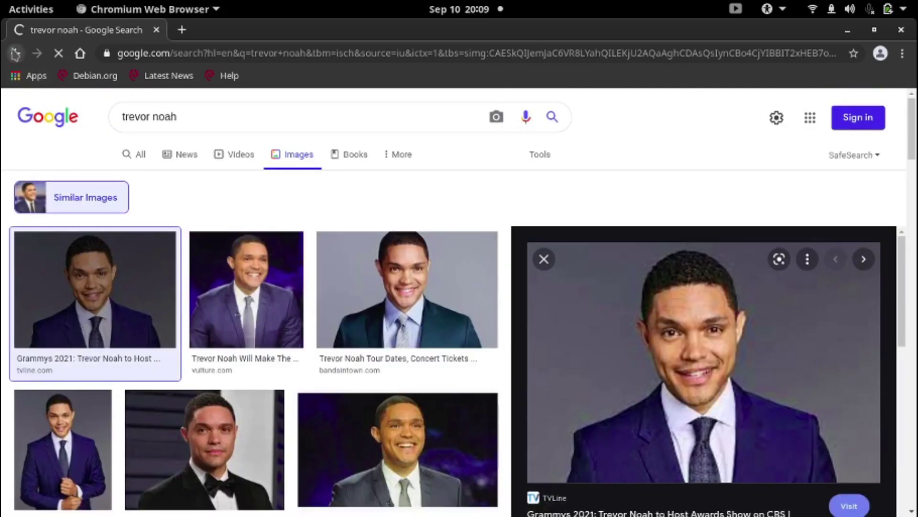
scroll(70, 227, up, 7)
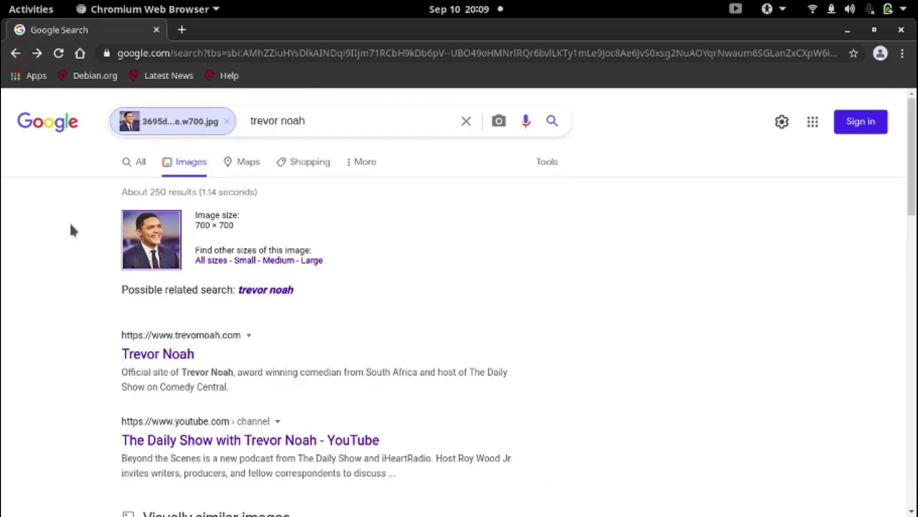
scroll(242, 420, down, 4)
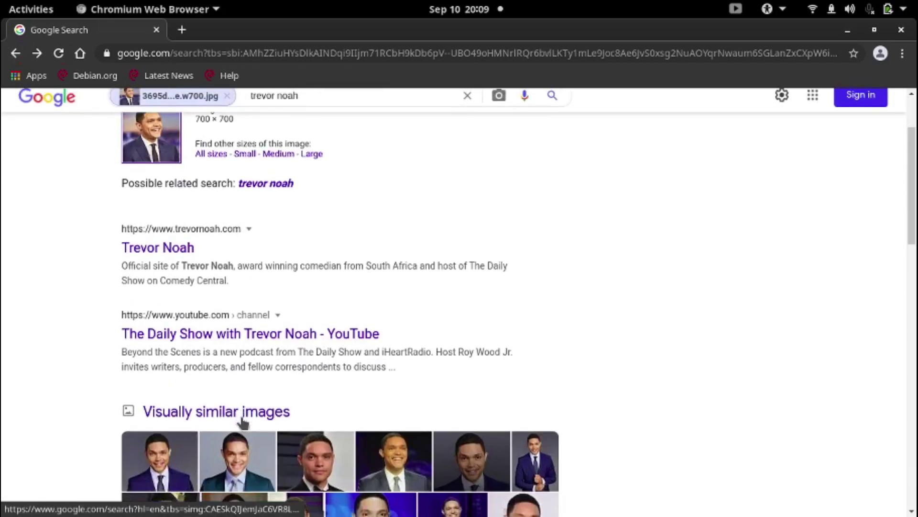
- Open the YouTube talk-show result, dismiss the Shutterstock ad overlay, and rewind the video ten seconds
click(278, 337)
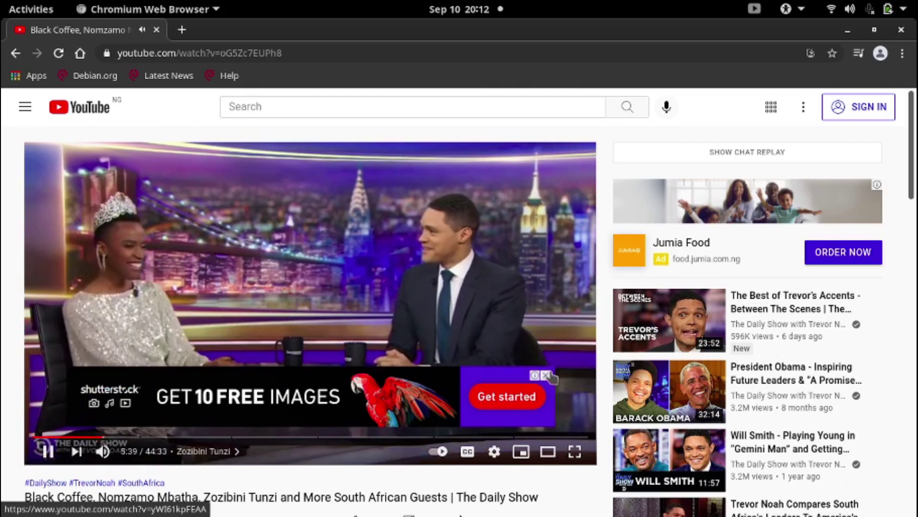
click(545, 376)
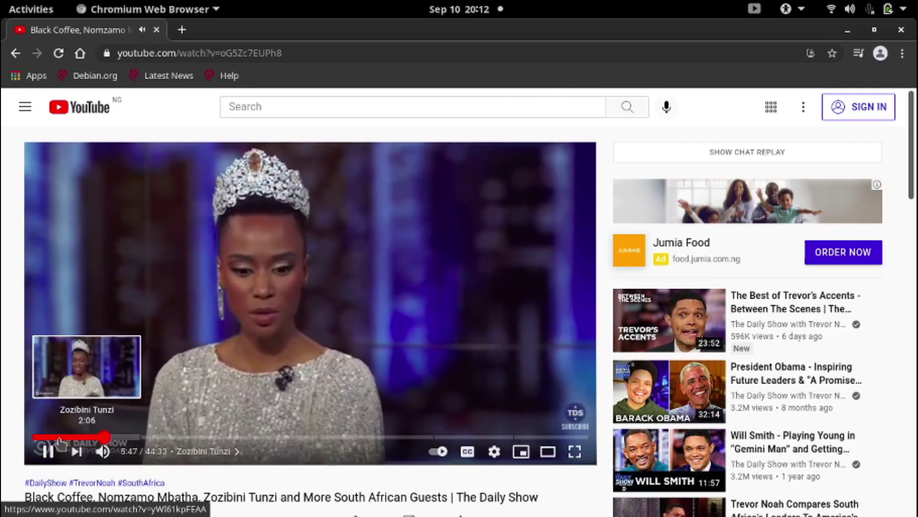
key(j)
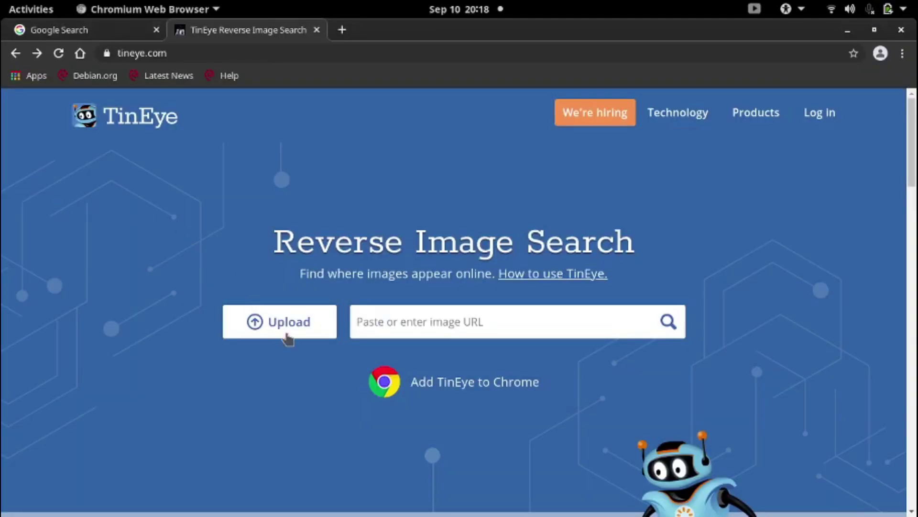
- Upload the humanoid robot image to TinEye and scroll through its 14 matching sites
click(270, 325)
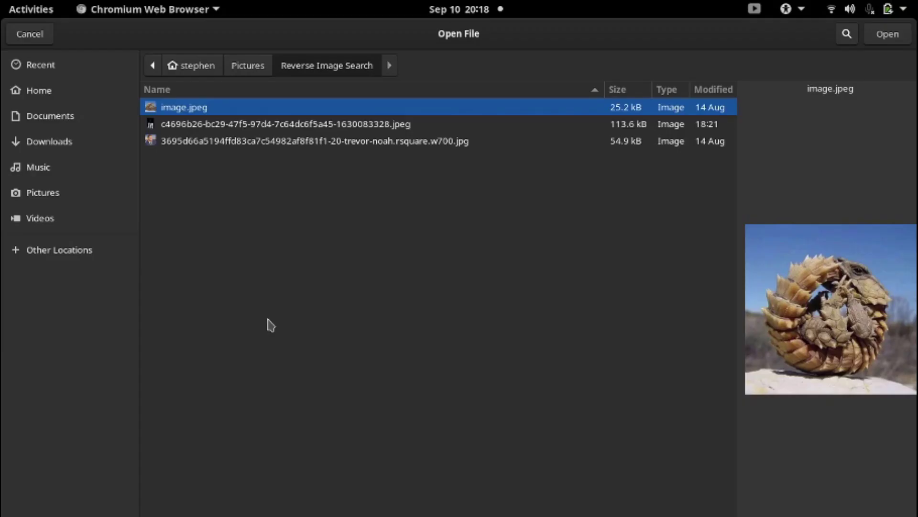
click(306, 125)
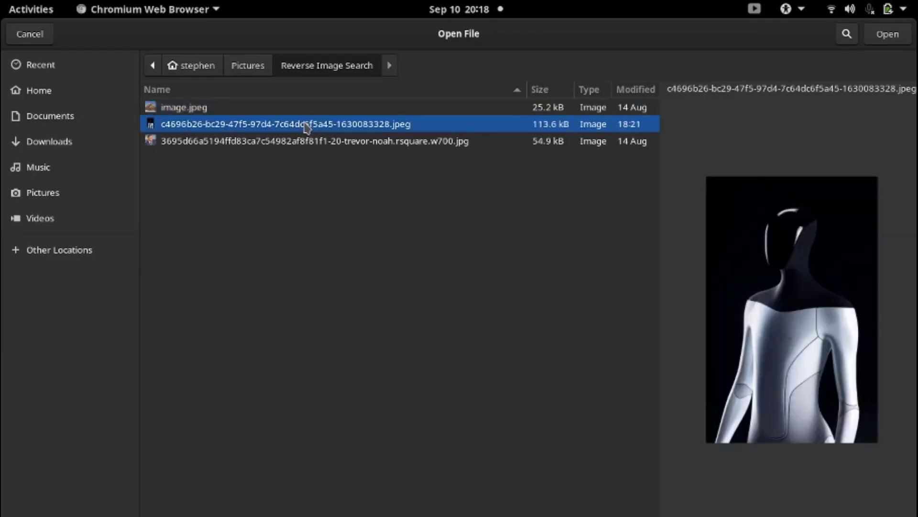
click(886, 38)
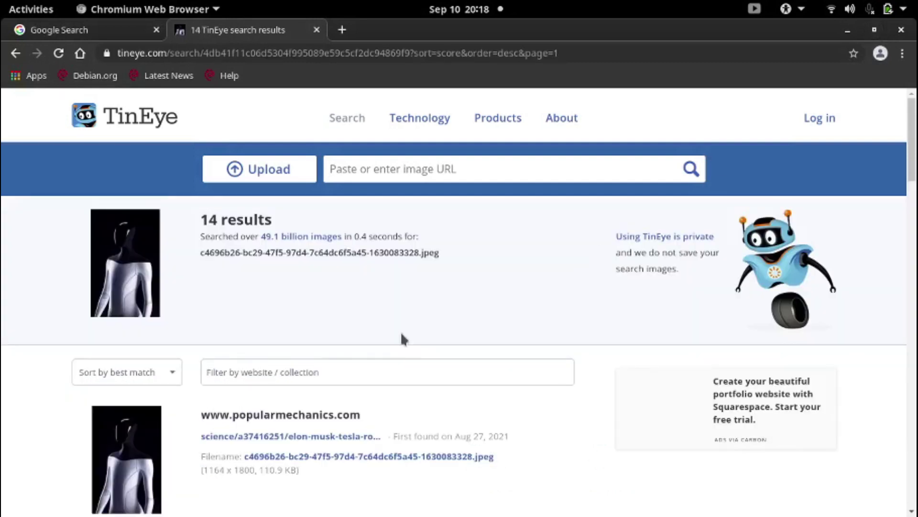
scroll(401, 338, down, 2)
scroll(401, 335, down, 5)
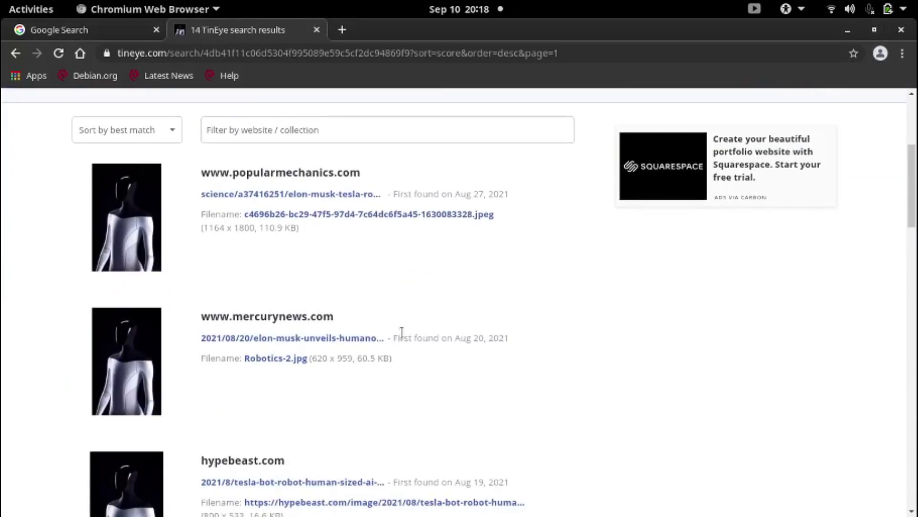
- Open and read the Mercury News article where the robot image was found
click(288, 363)
scroll(781, 342, down, 8)
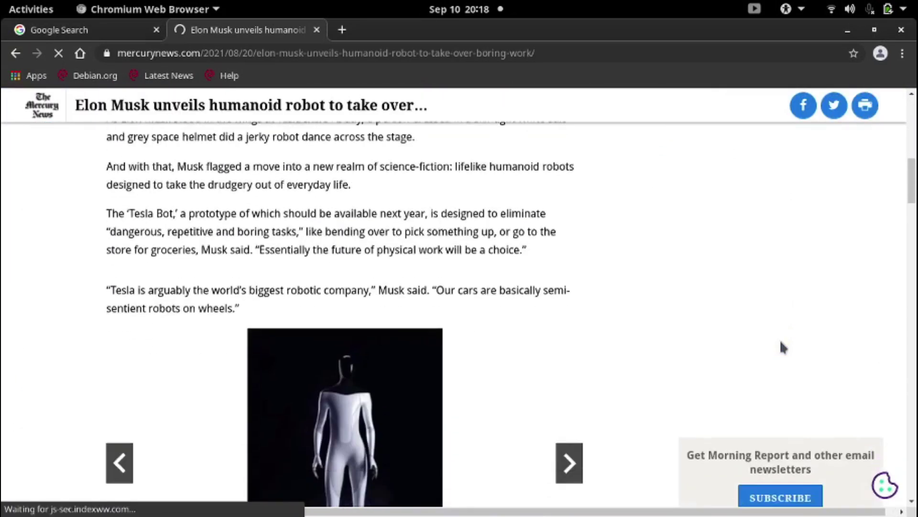
scroll(782, 347, down, 3)
scroll(781, 346, down, 6)
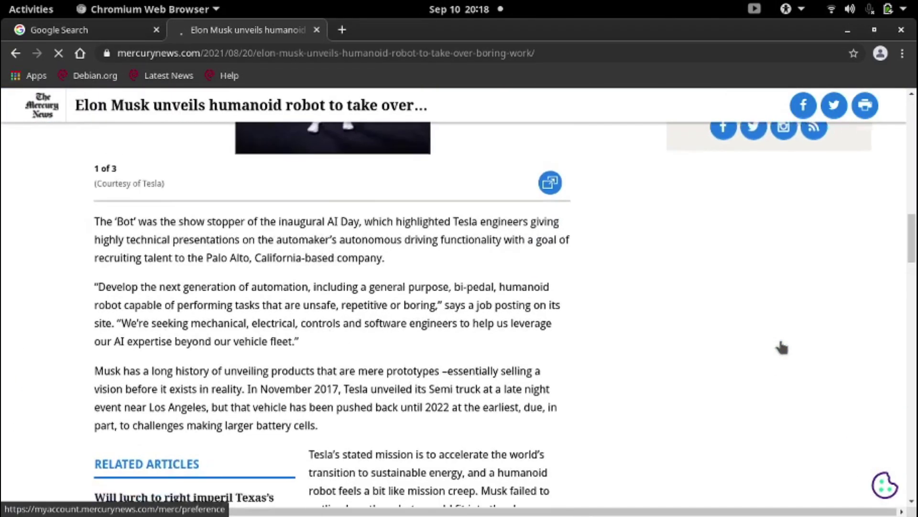
scroll(782, 347, down, 16)
scroll(782, 347, up, 20)
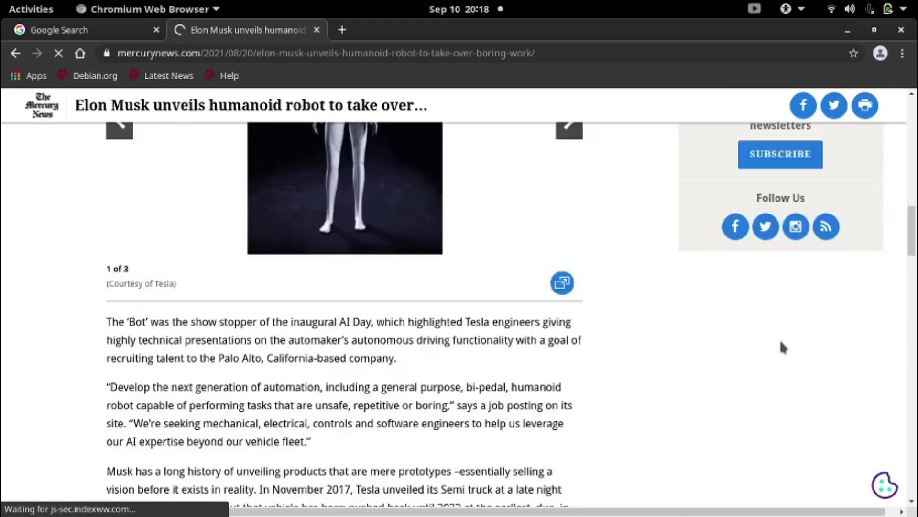
scroll(781, 347, up, 10)
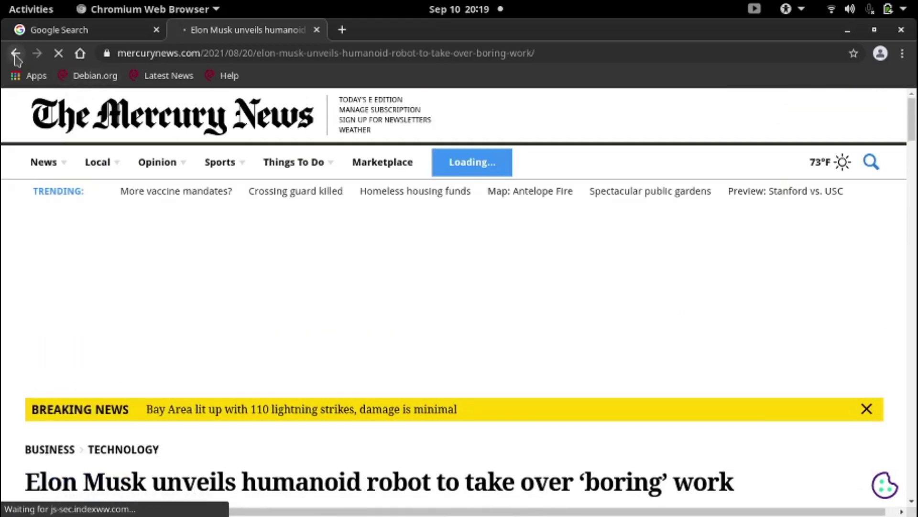
- Go back to the TinEye results and read the Hypebeast article about the Tesla Bot
click(15, 52)
scroll(242, 341, down, 3)
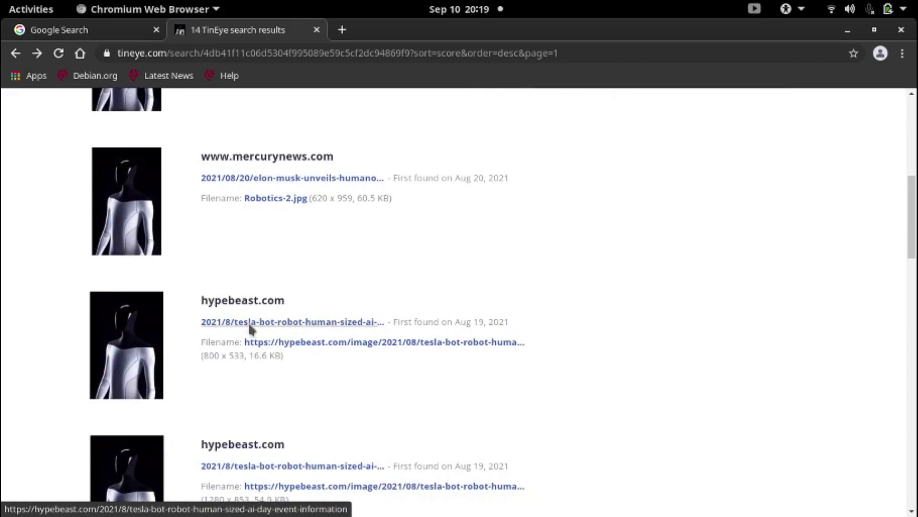
click(249, 322)
scroll(724, 297, down, 8)
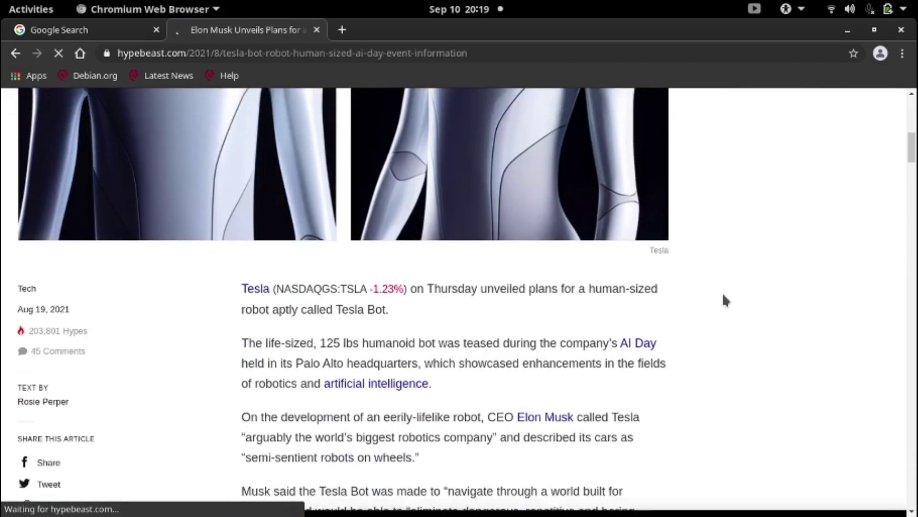
scroll(723, 296, down, 20)
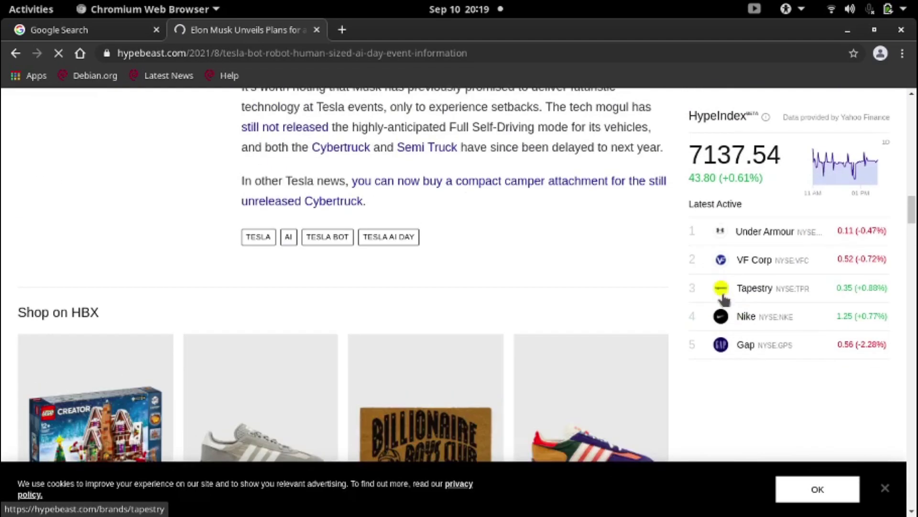
scroll(723, 297, down, 12)
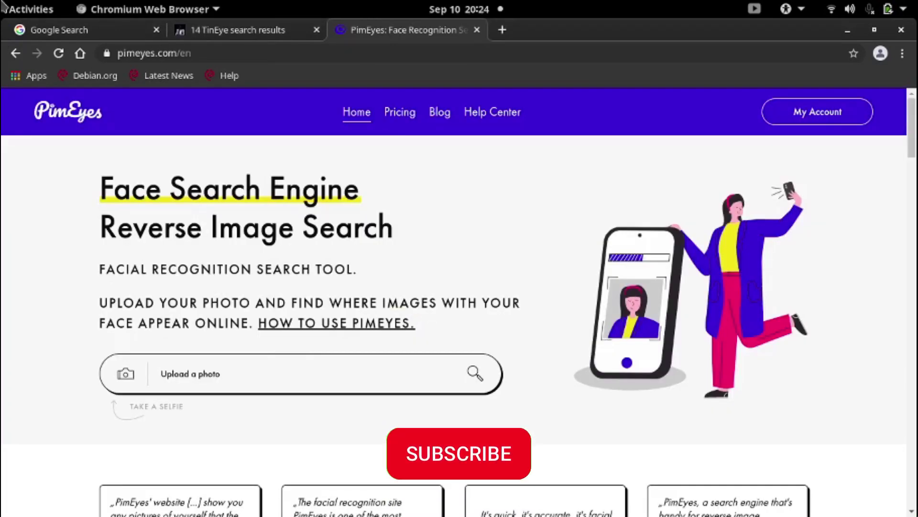
- Upload the portrait of the man in a suit to PimEyes and scroll its ~680 face matches
click(185, 382)
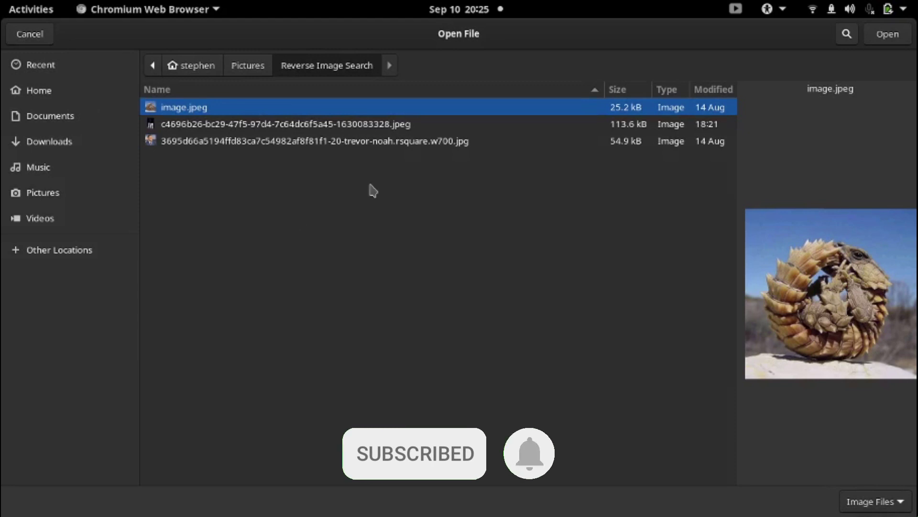
click(280, 142)
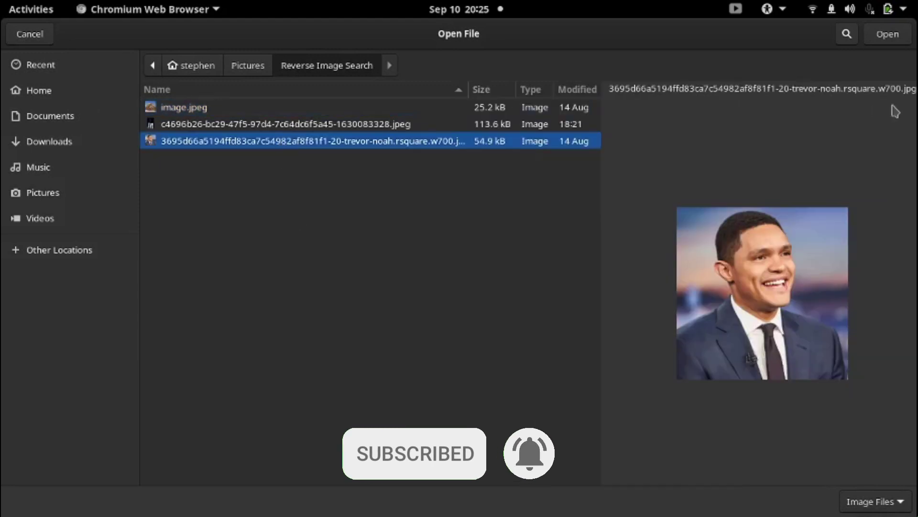
click(887, 35)
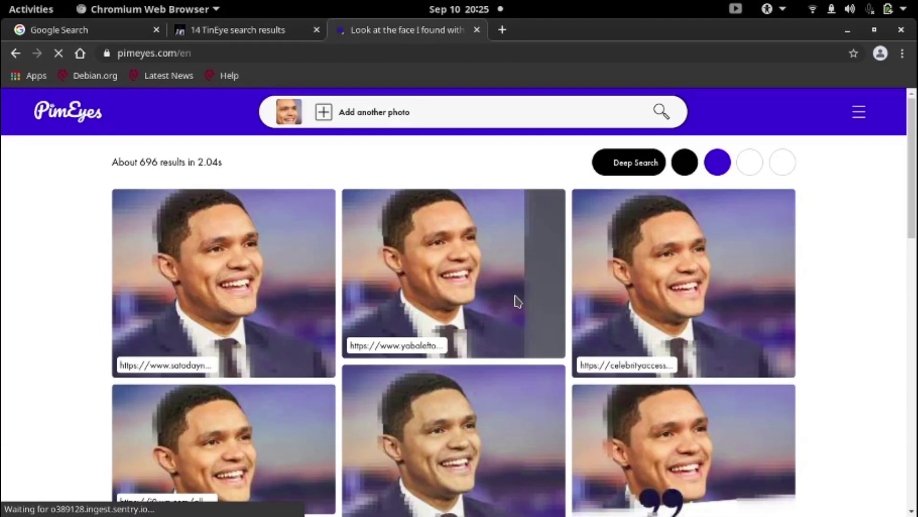
scroll(162, 336, down, 6)
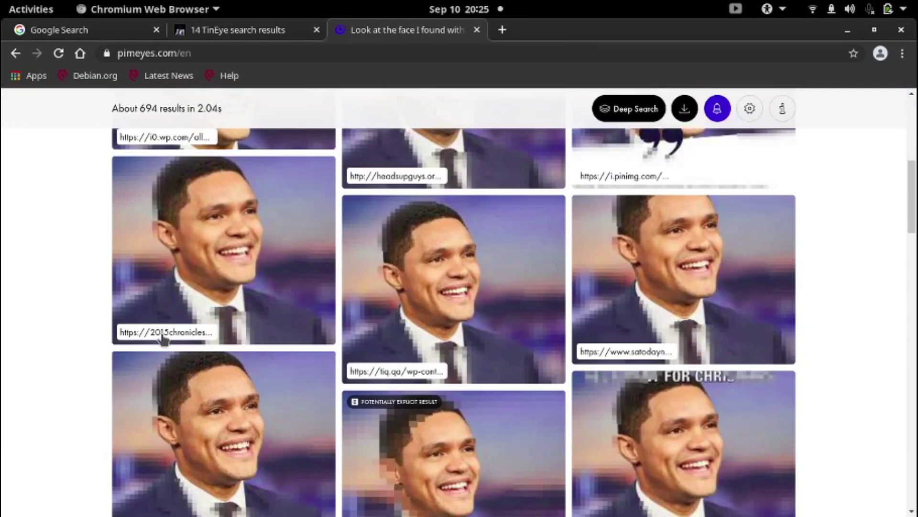
scroll(162, 333, down, 20)
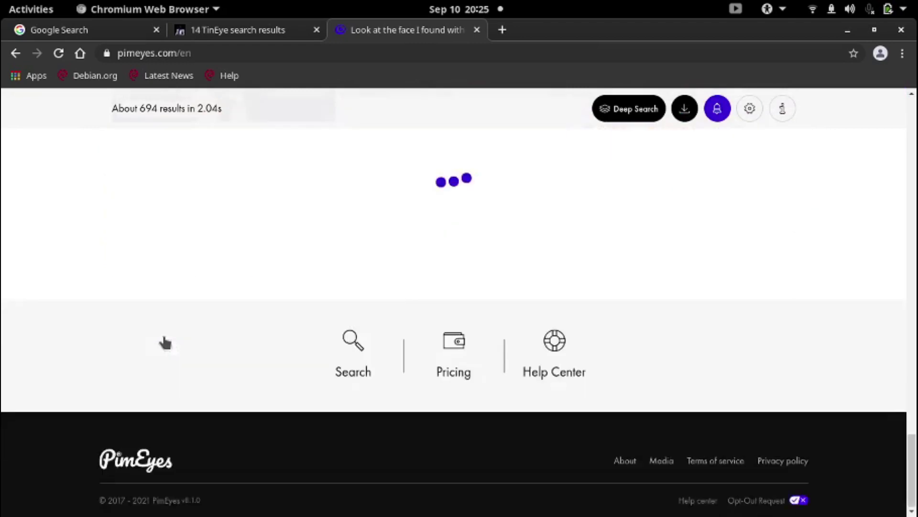
scroll(165, 342, down, 5)
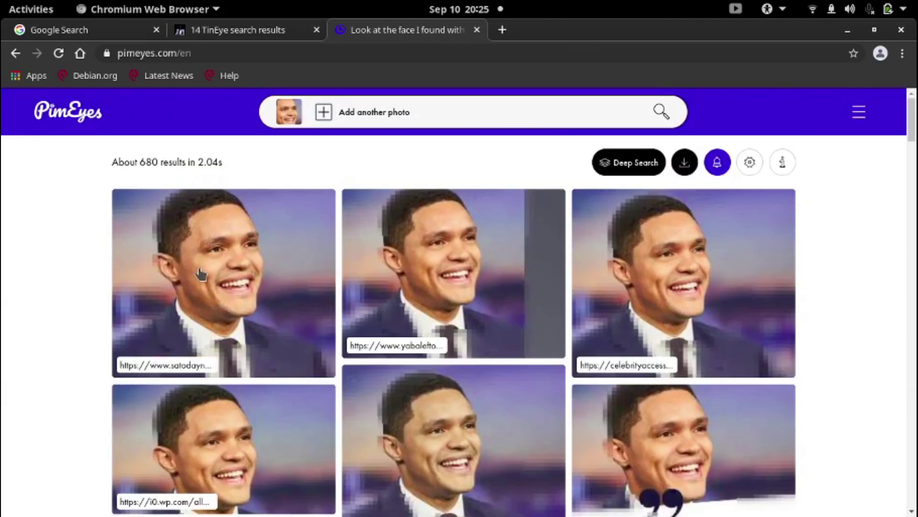
- Open the first face match, try visiting its website, and dismiss the pricing offer
click(201, 274)
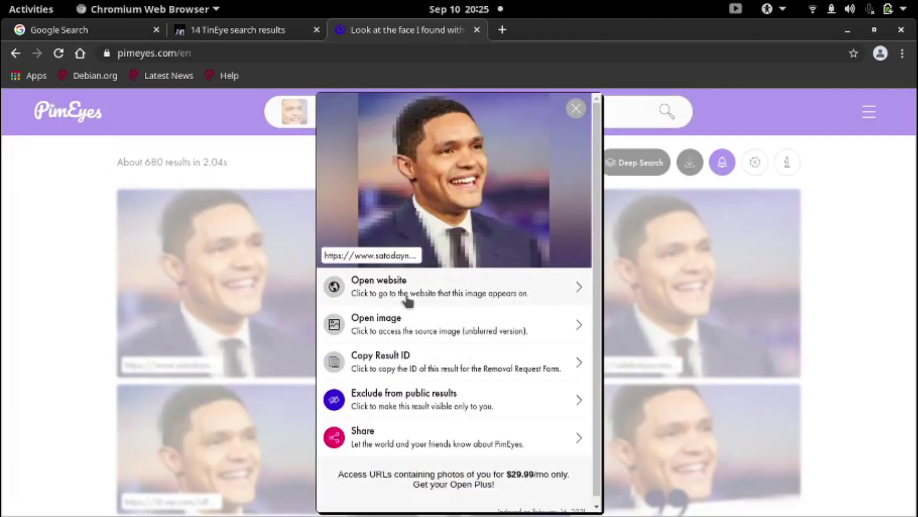
click(436, 285)
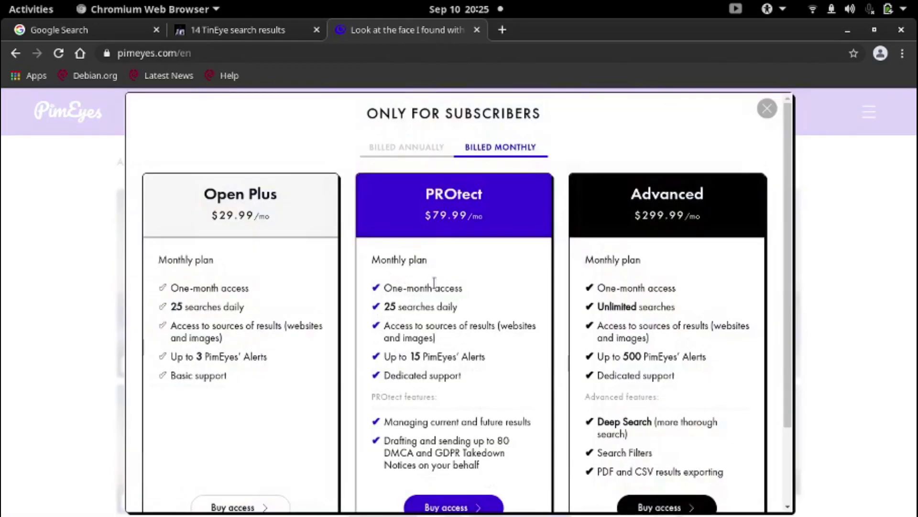
scroll(435, 284, down, 4)
scroll(763, 110, up, 4)
click(768, 109)
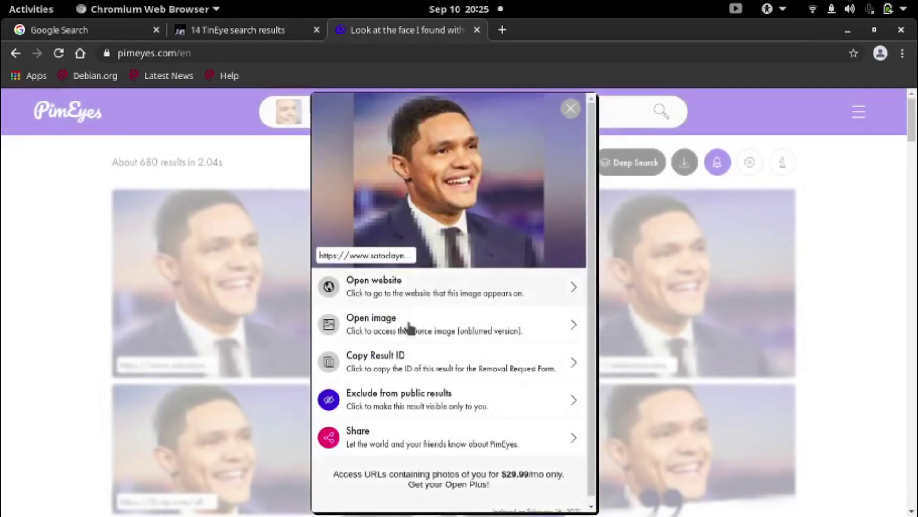
- Try opening the source image, copy the match's result ID, and attempt excluding it from public results
click(410, 326)
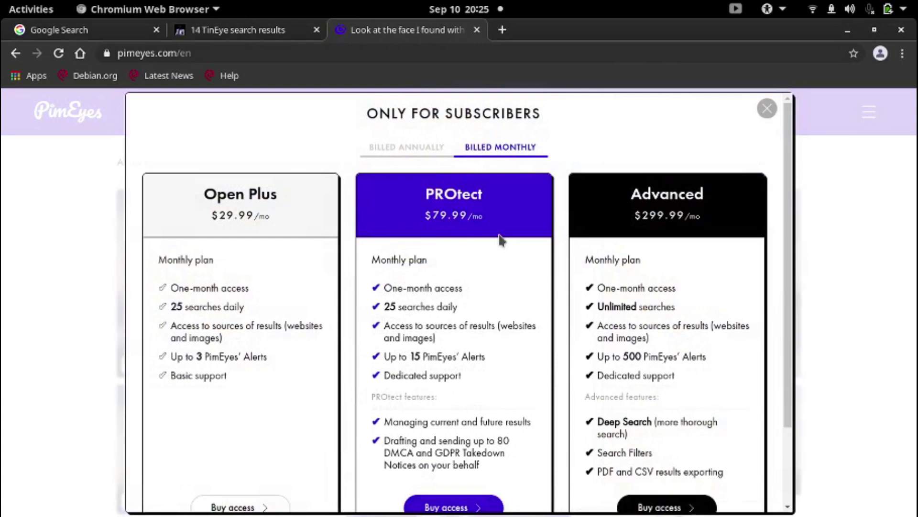
scroll(499, 239, down, 4)
scroll(500, 239, up, 4)
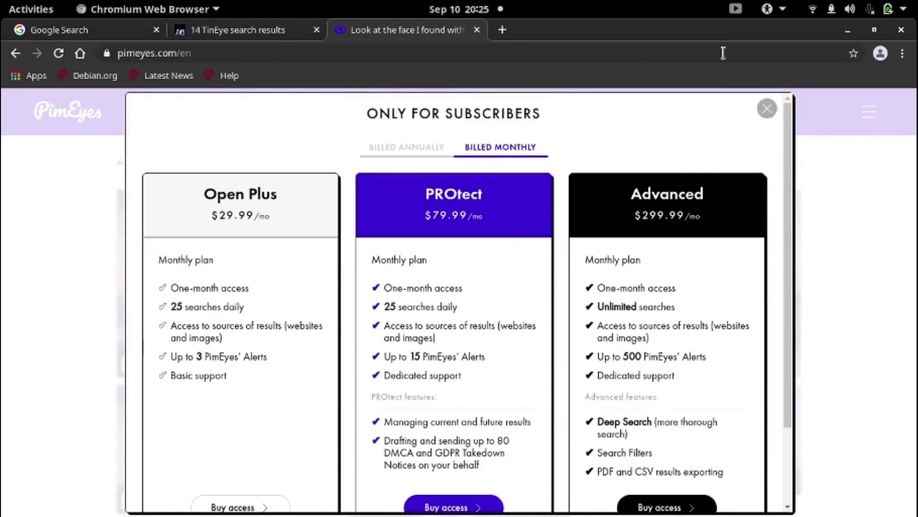
click(766, 109)
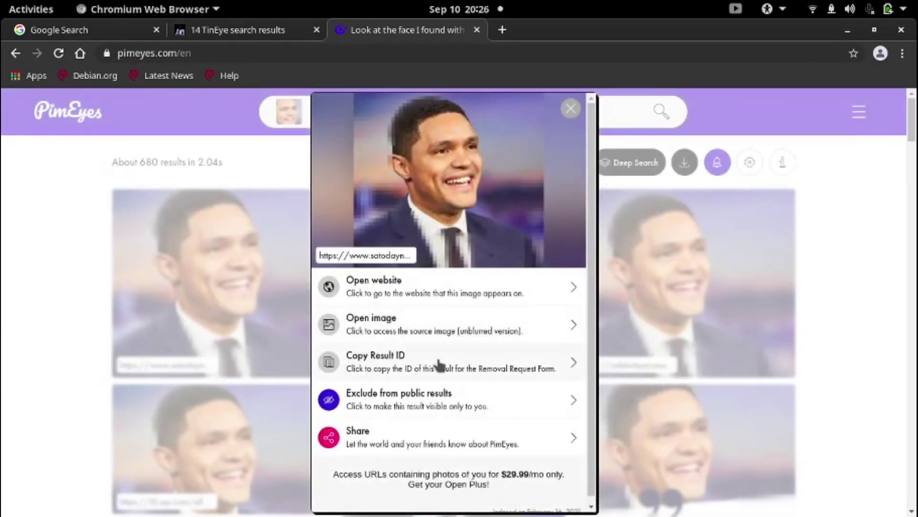
click(439, 364)
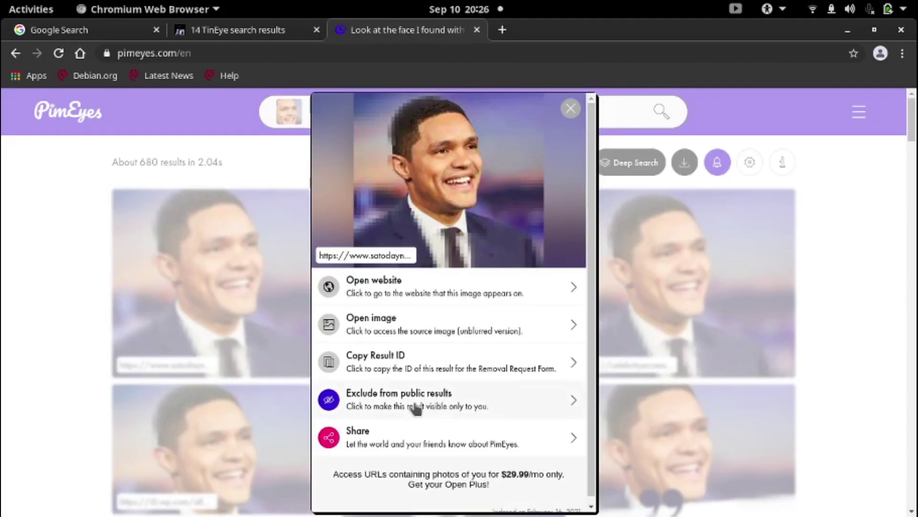
click(415, 407)
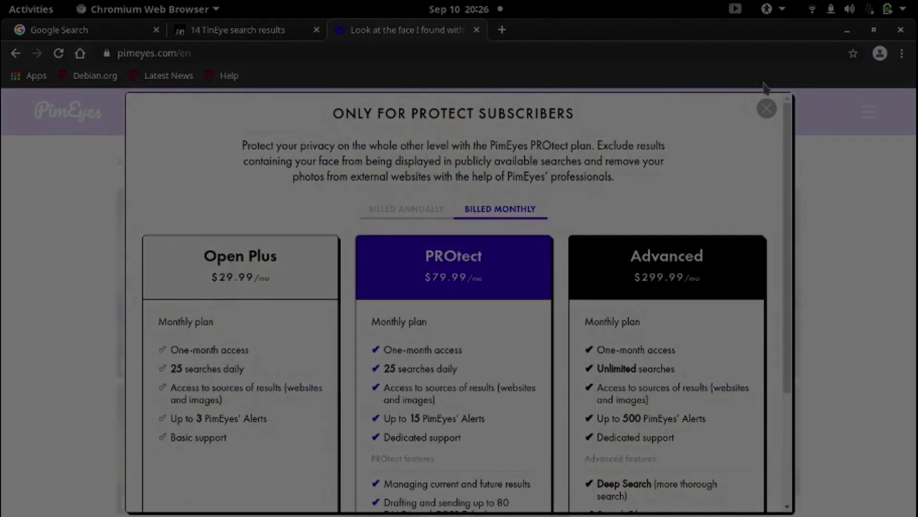